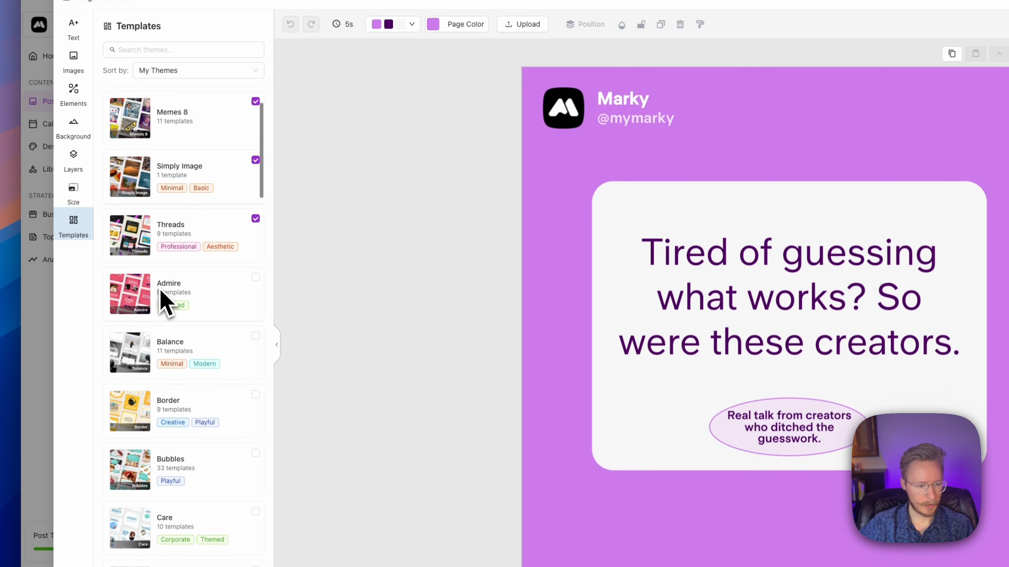
Step: Apply the Balance text-top, photo-bottom layout and select the team photo for replacement
{"action": "left_click", "coordinate": [191, 350]}
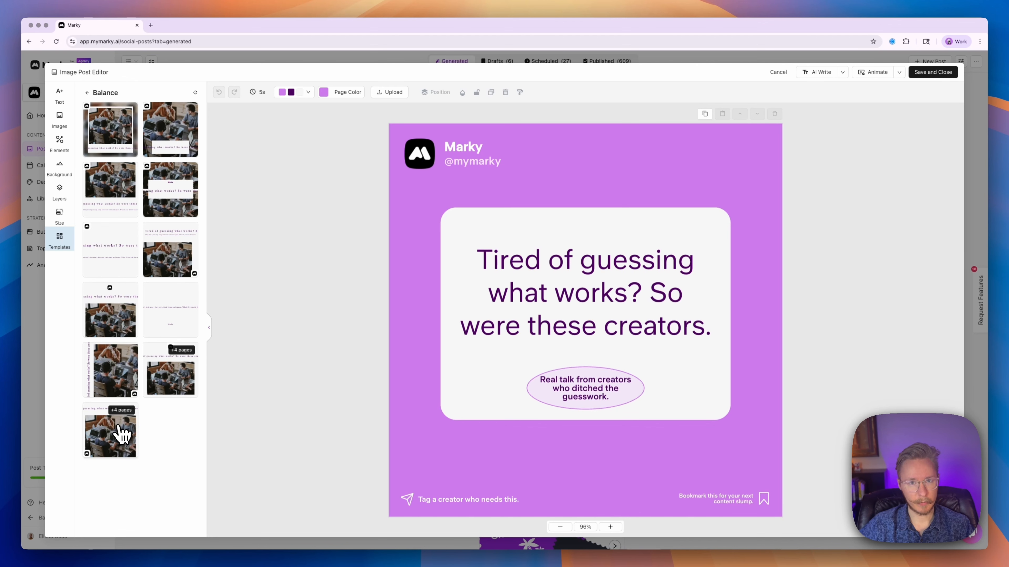
{"action": "left_click", "coordinate": [119, 155]}
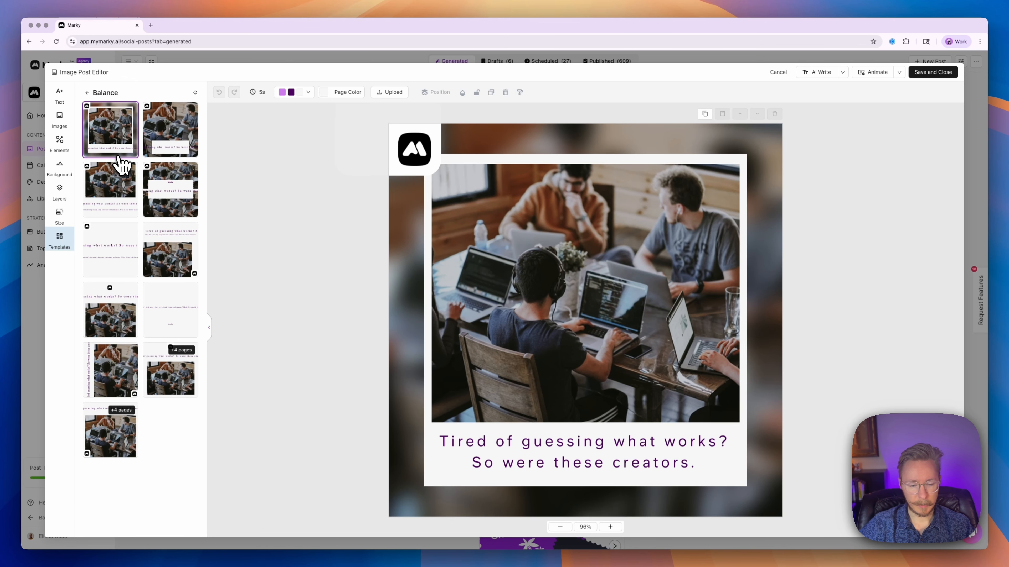
{"action": "left_click", "coordinate": [159, 152]}
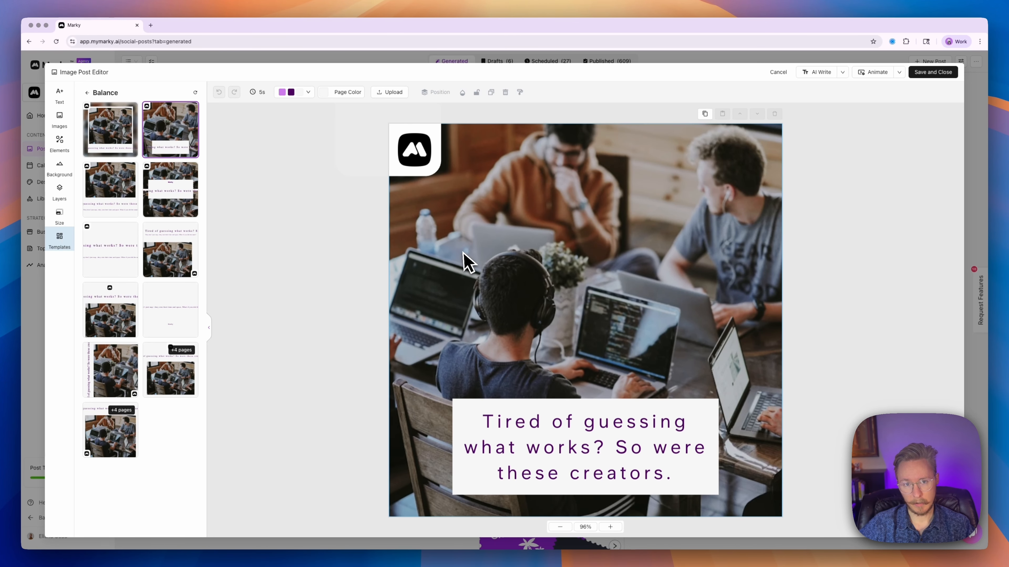
{"action": "left_click", "coordinate": [108, 205]}
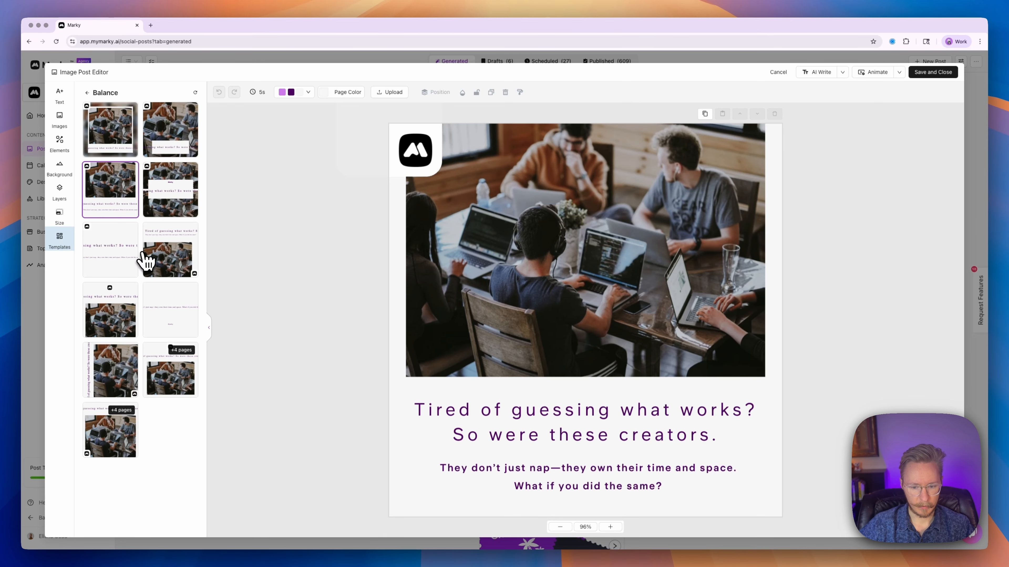
{"action": "left_click", "coordinate": [176, 262]}
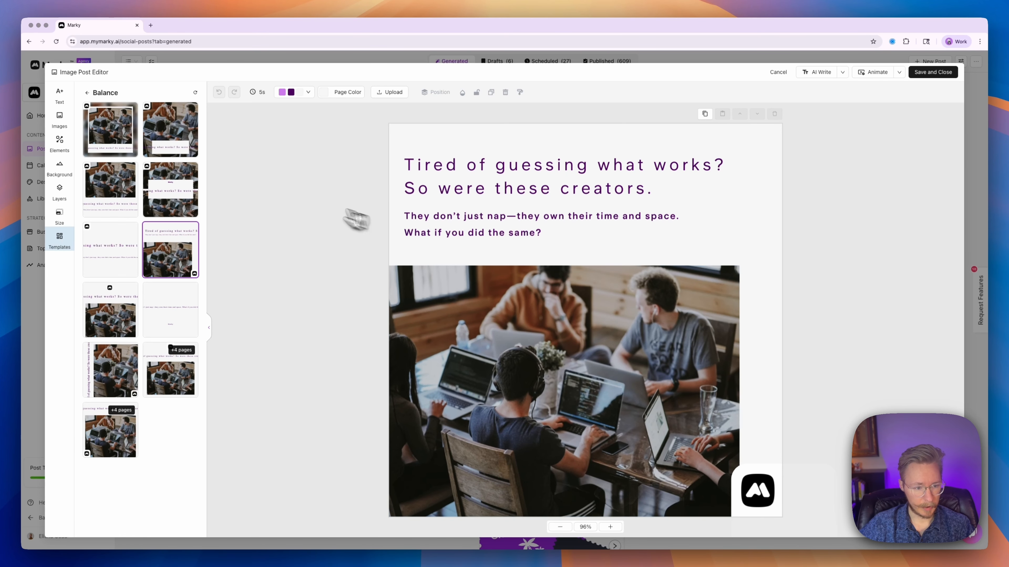
{"action": "left_click", "coordinate": [530, 327]}
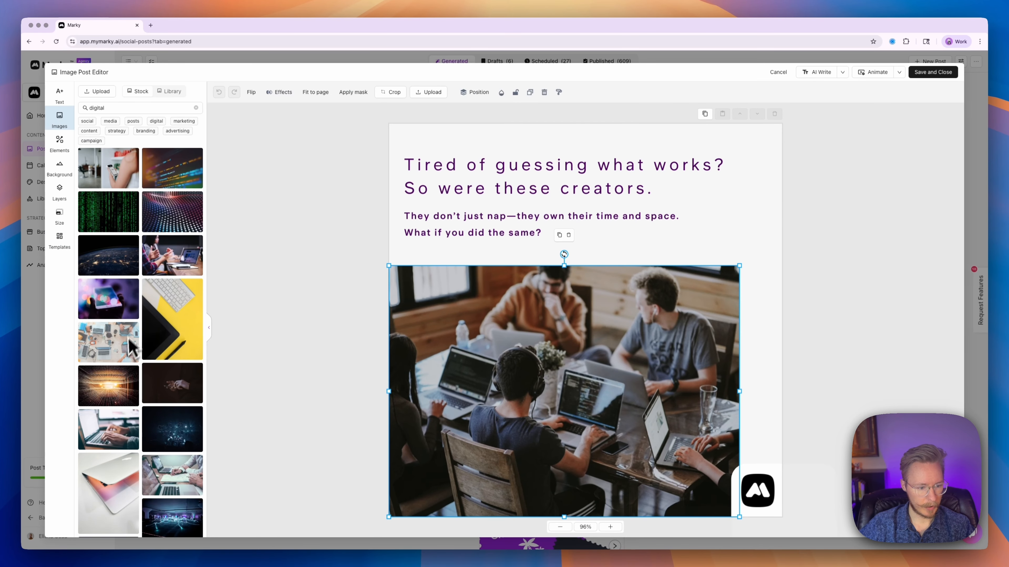
Step: Replace the team photo with the laptop-typing stock image and try the logo-top centred layout
{"action": "left_click_drag", "start_coordinate": [115, 430], "coordinate": [503, 379]}
{"action": "left_click", "coordinate": [359, 333]}
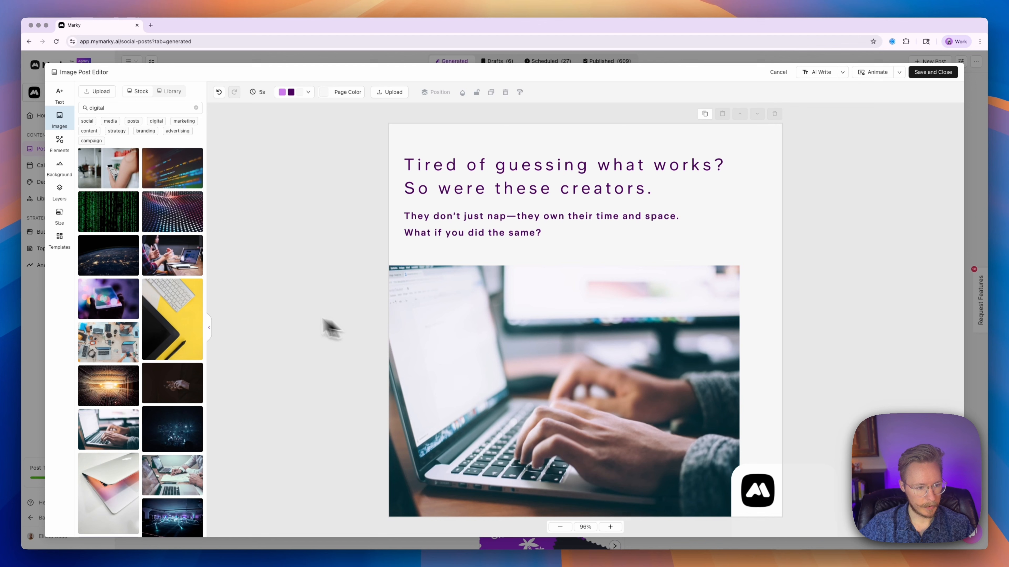
{"action": "left_click", "coordinate": [60, 240]}
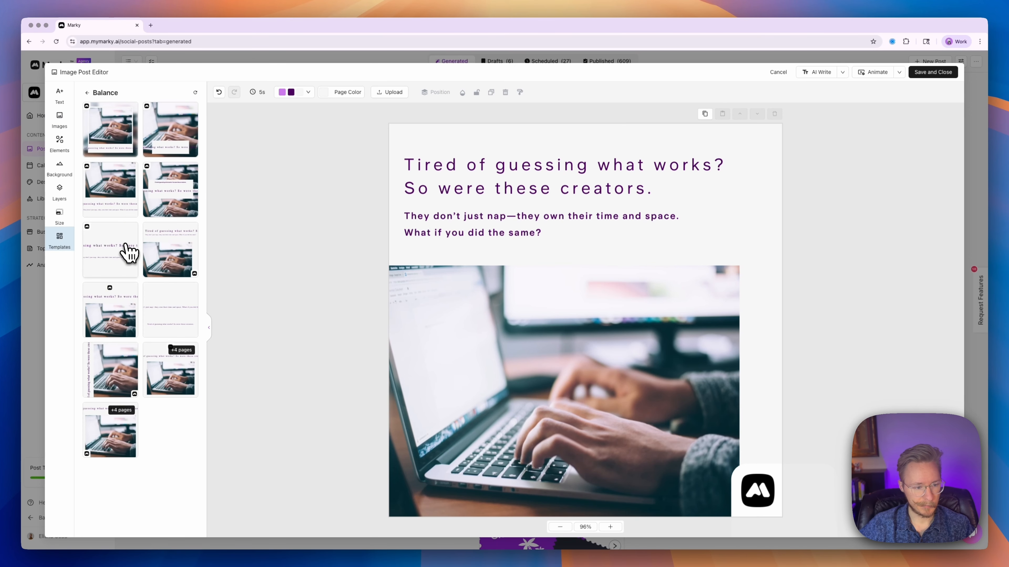
{"action": "left_click", "coordinate": [116, 297]}
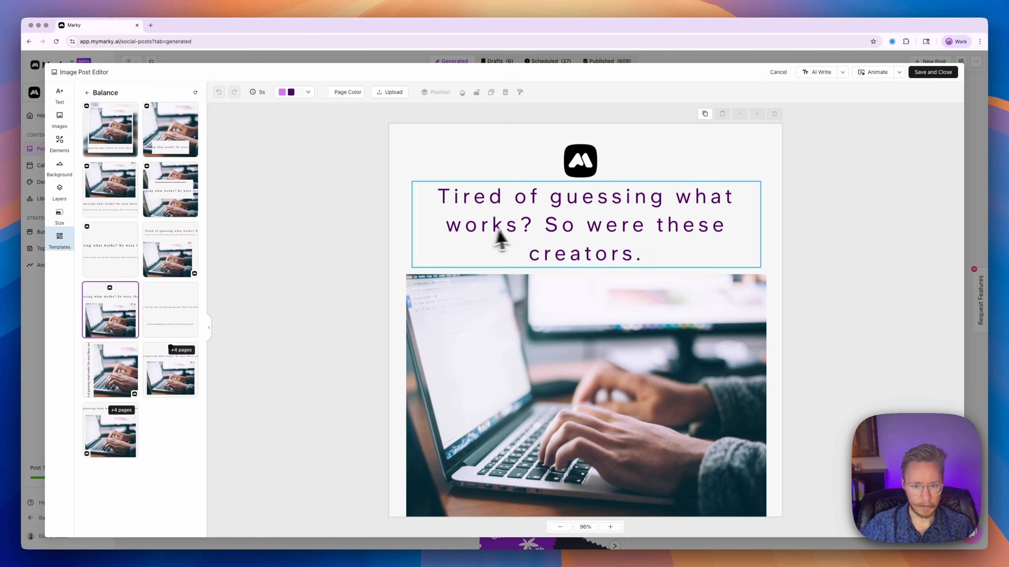
Step: Reword the headline to end 'Also these creators', dropping 'So', 'were' and the final period
{"action": "left_click", "coordinate": [512, 226]}
{"action": "left_click_drag", "start_coordinate": [545, 224], "coordinate": [570, 226]}
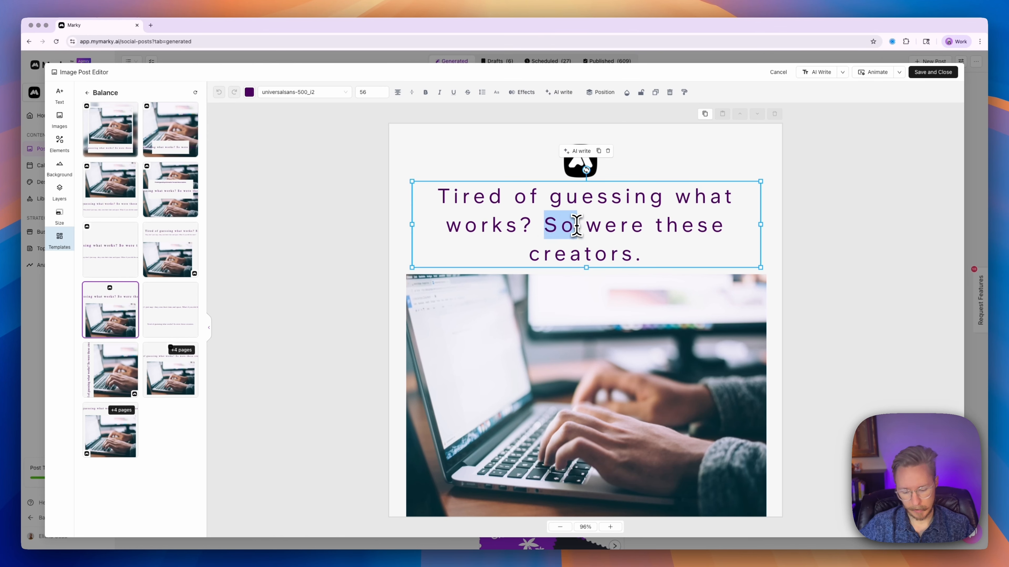
{"action": "type", "text": "Also"}
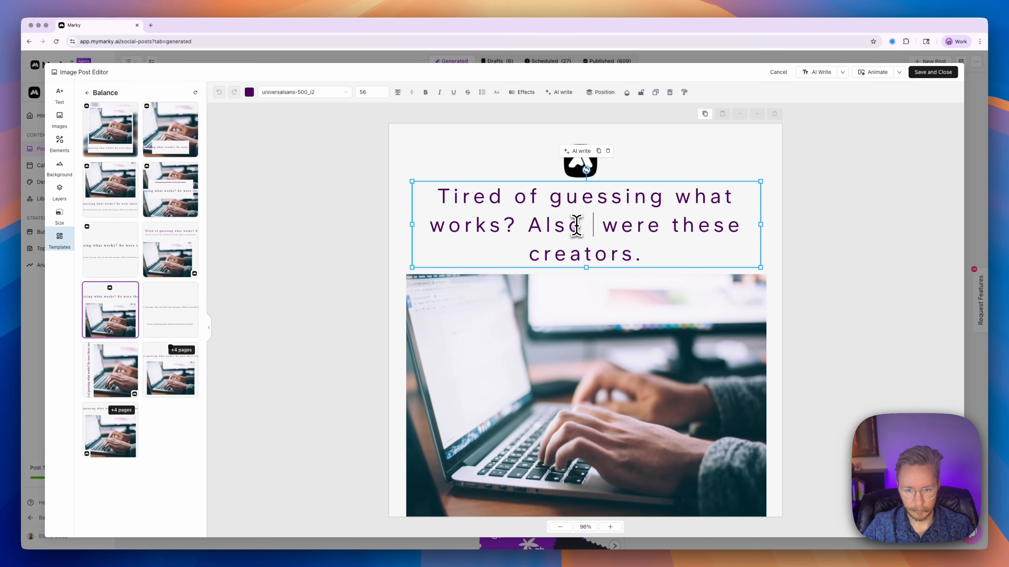
{"action": "key", "text": "shift+alt+Right"}
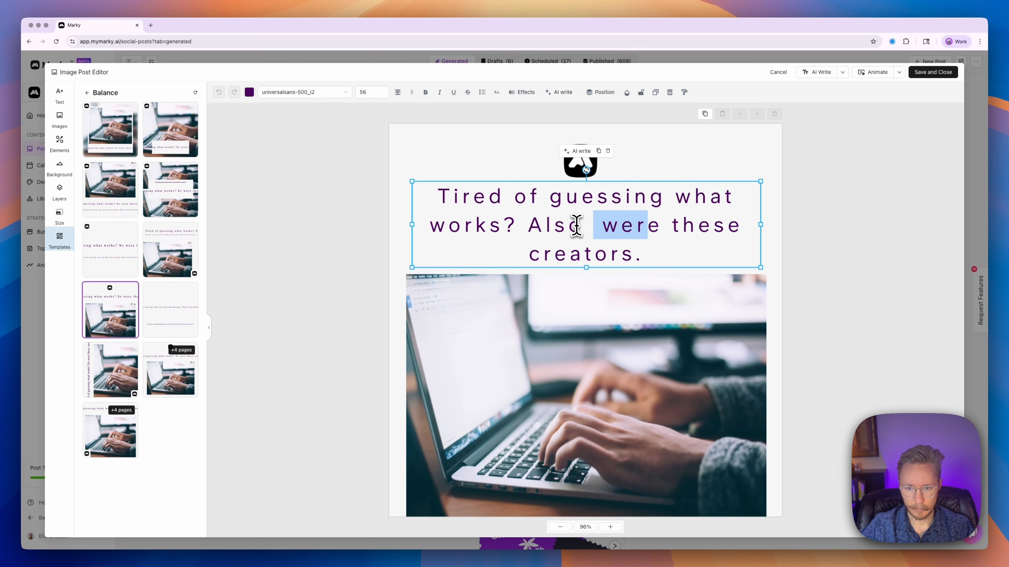
{"action": "key", "text": "BackSpace"}
{"action": "key", "text": "BackSpace"}
{"action": "key", "text": "Down"}
{"action": "key", "text": "Down"}
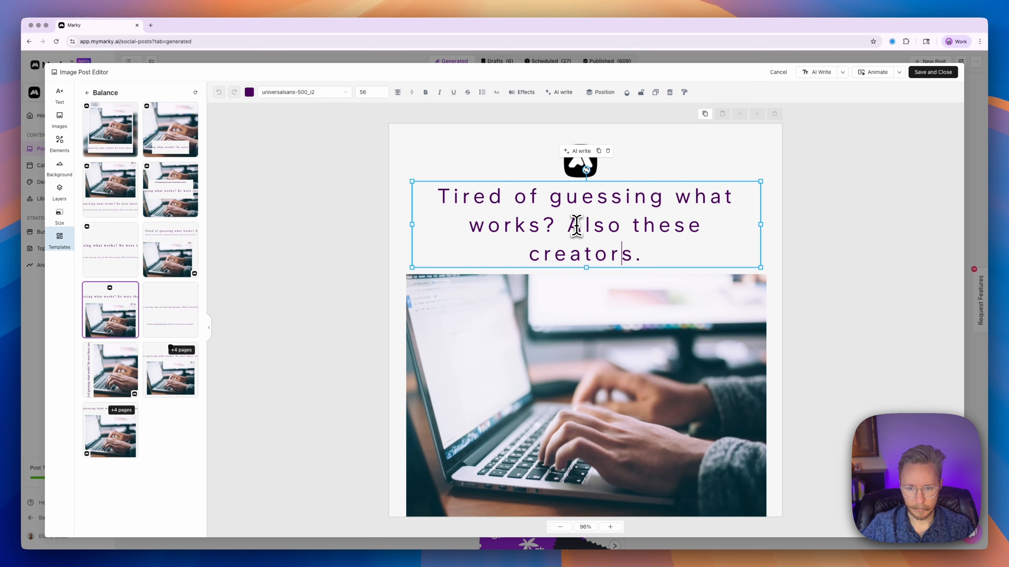
{"action": "key", "text": "BackSpace"}
{"action": "left_click", "coordinate": [337, 192]}
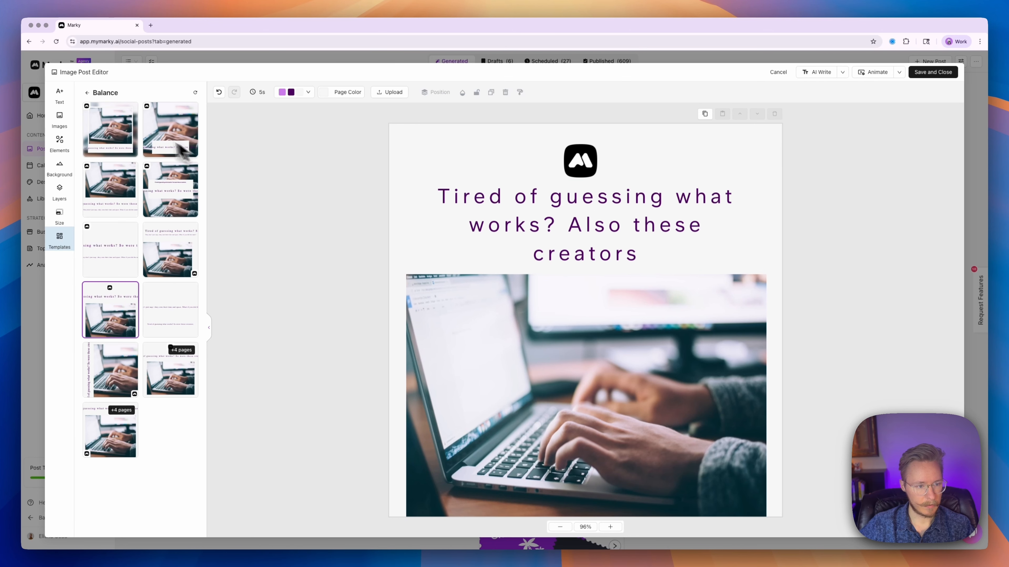
Step: Apply the Balance layout with the laptop photo on top and the text below
{"action": "left_click", "coordinate": [90, 196]}
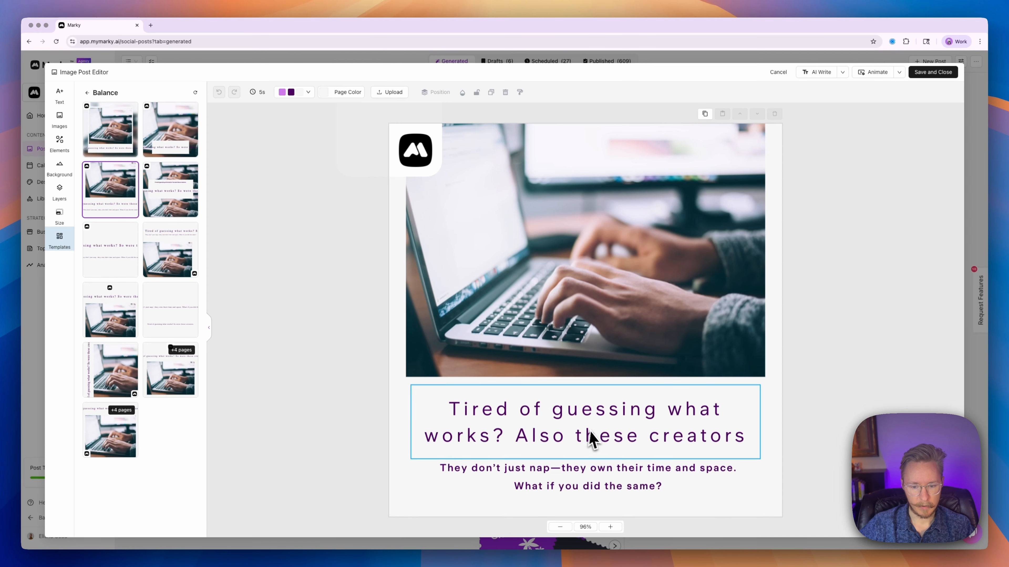
{"action": "left_click", "coordinate": [592, 440]}
{"action": "left_click", "coordinate": [322, 382]}
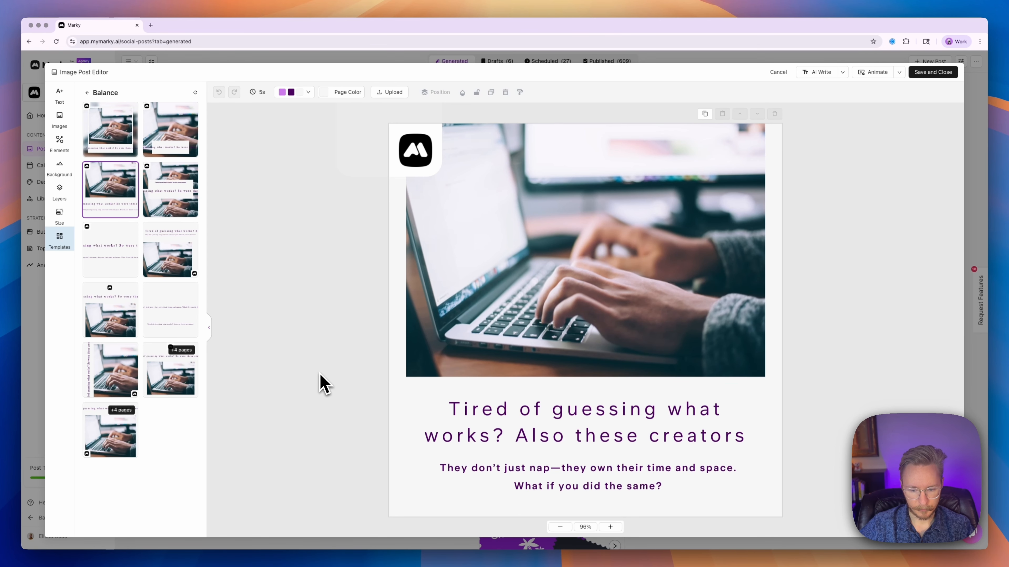
{"action": "left_click", "coordinate": [86, 92]}
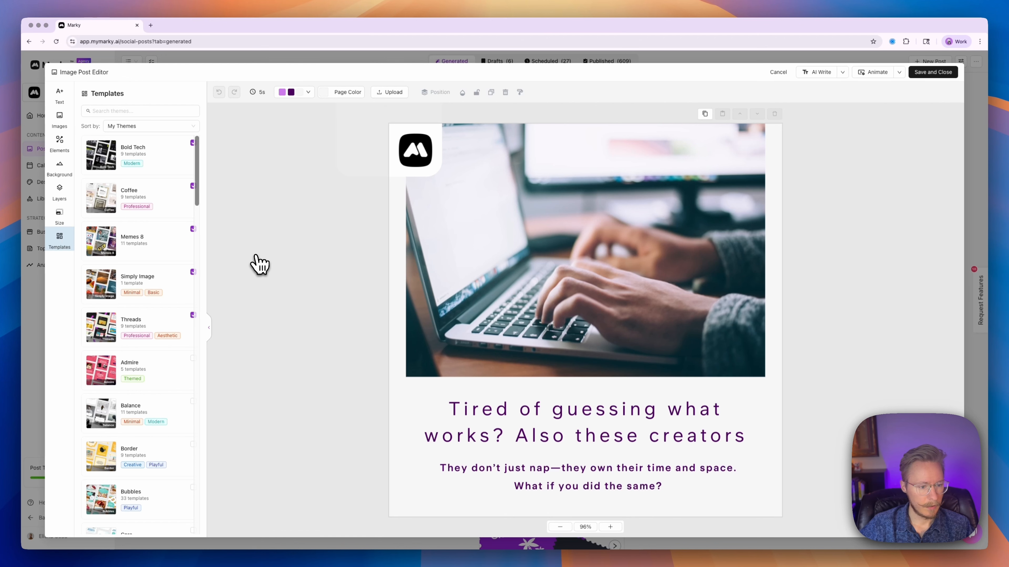
Step: Preview more Balance layouts, including the text-only logo one, then return to the photo-top layout
{"action": "scroll", "coordinate": [135, 297], "scroll_direction": "down", "scroll_amount": 5}
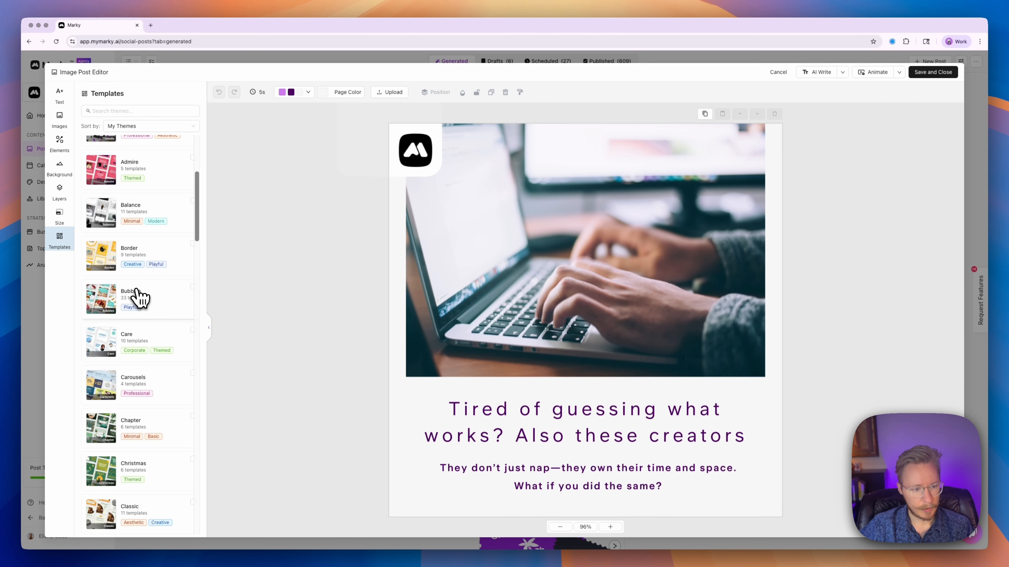
{"action": "scroll", "coordinate": [137, 296], "scroll_direction": "up", "scroll_amount": 2}
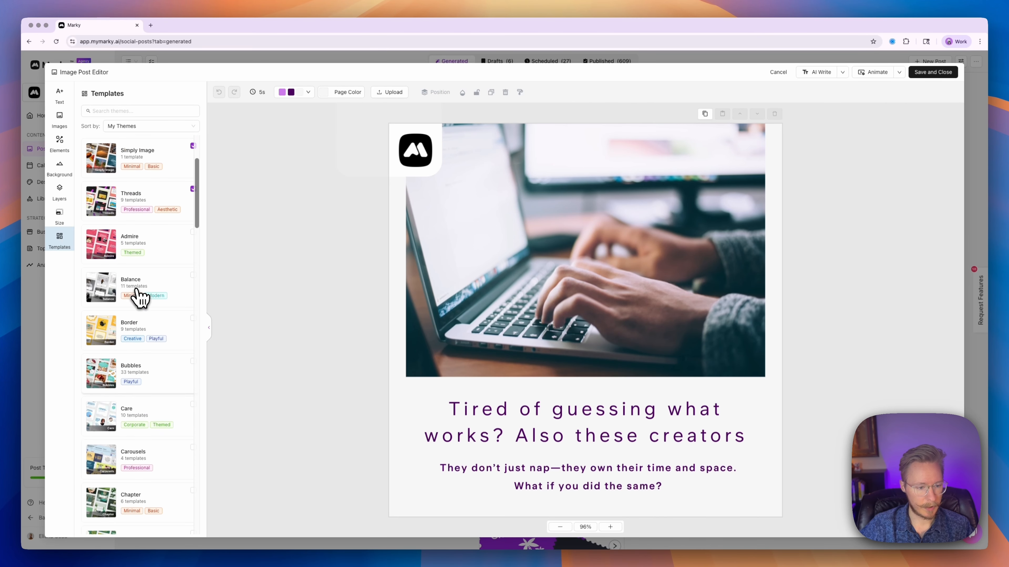
{"action": "left_click", "coordinate": [137, 296]}
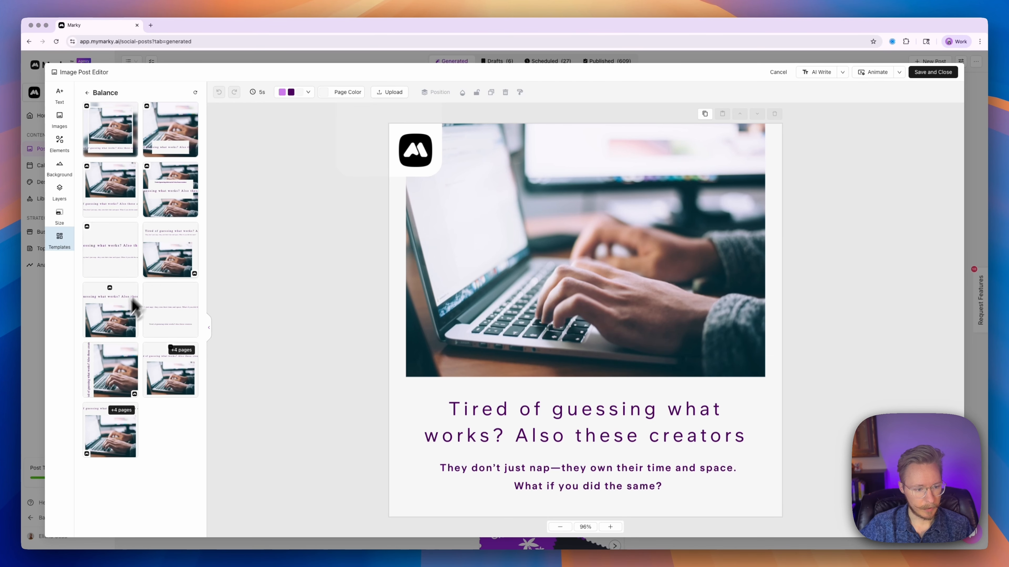
{"action": "left_click", "coordinate": [117, 324]}
{"action": "left_click", "coordinate": [160, 256]}
{"action": "left_click", "coordinate": [135, 253]}
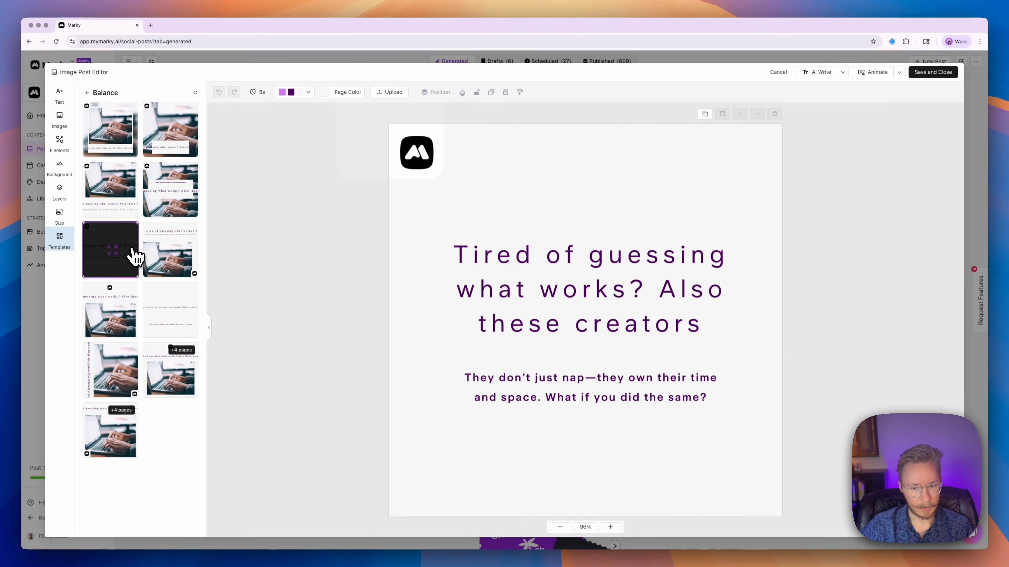
{"action": "left_click", "coordinate": [128, 199]}
{"action": "left_click", "coordinate": [110, 98]}
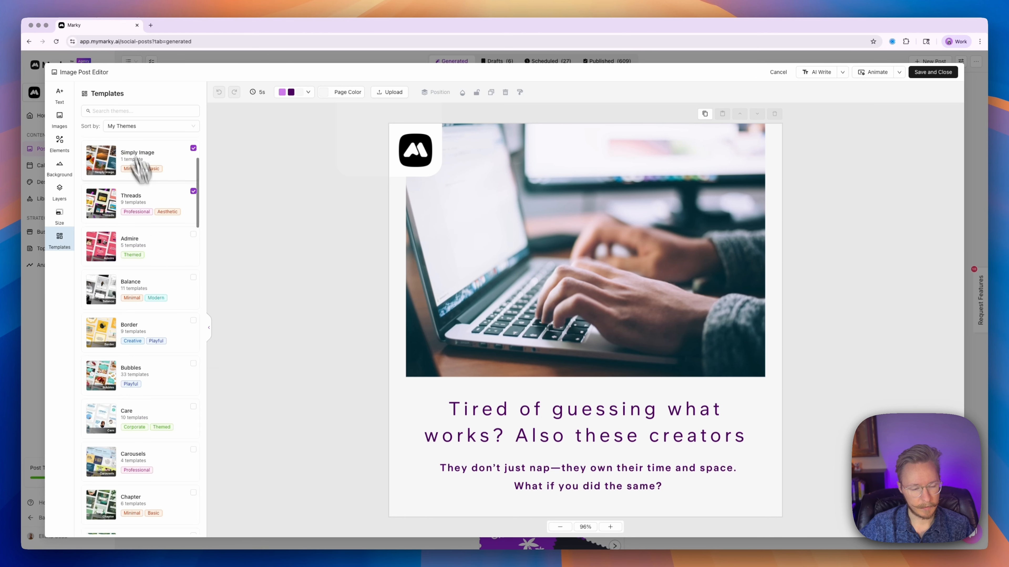
Step: Add the Balance theme to my themes
{"action": "scroll", "coordinate": [157, 227], "scroll_direction": "down", "scroll_amount": 2}
{"action": "scroll", "coordinate": [160, 229], "scroll_direction": "up", "scroll_amount": 2}
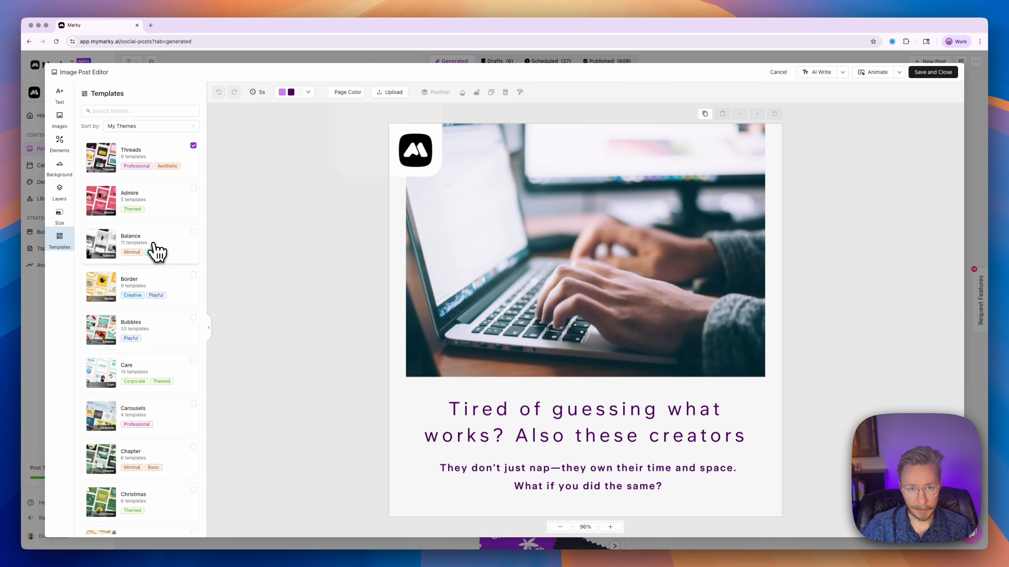
{"action": "left_click", "coordinate": [193, 232]}
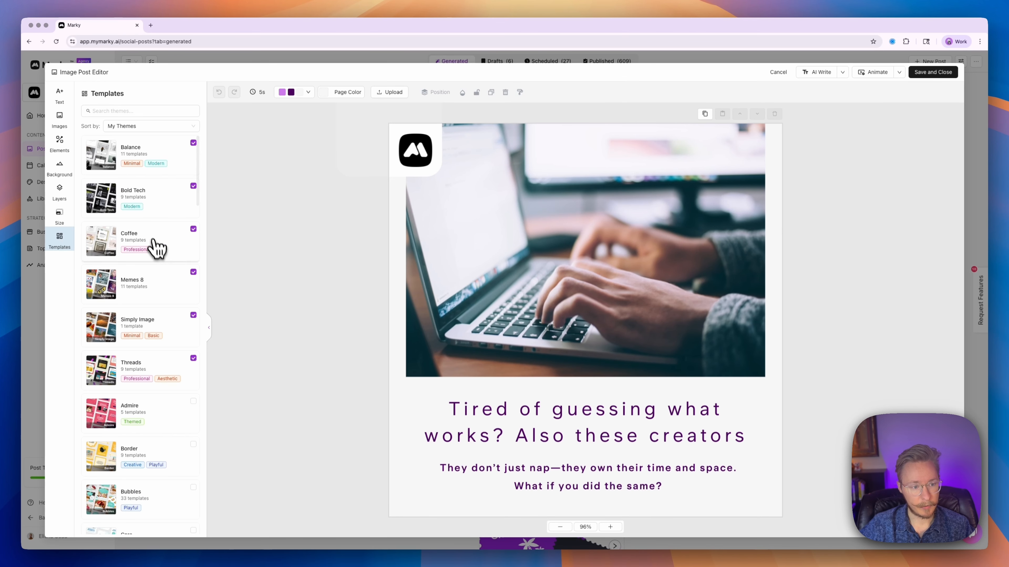
{"action": "scroll", "coordinate": [162, 278], "scroll_direction": "down", "scroll_amount": 1}
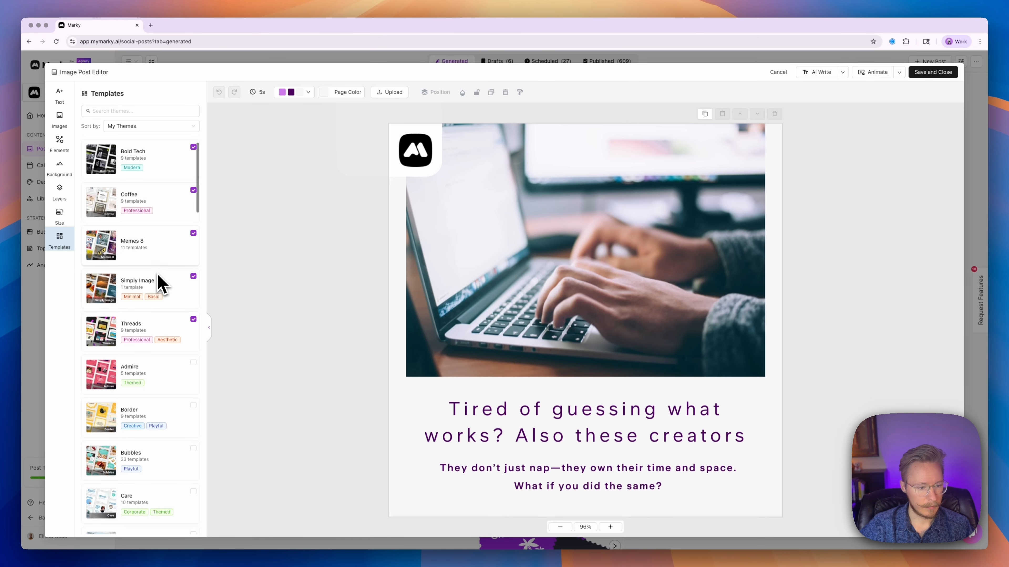
{"action": "scroll", "coordinate": [169, 244], "scroll_direction": "up", "scroll_amount": 1}
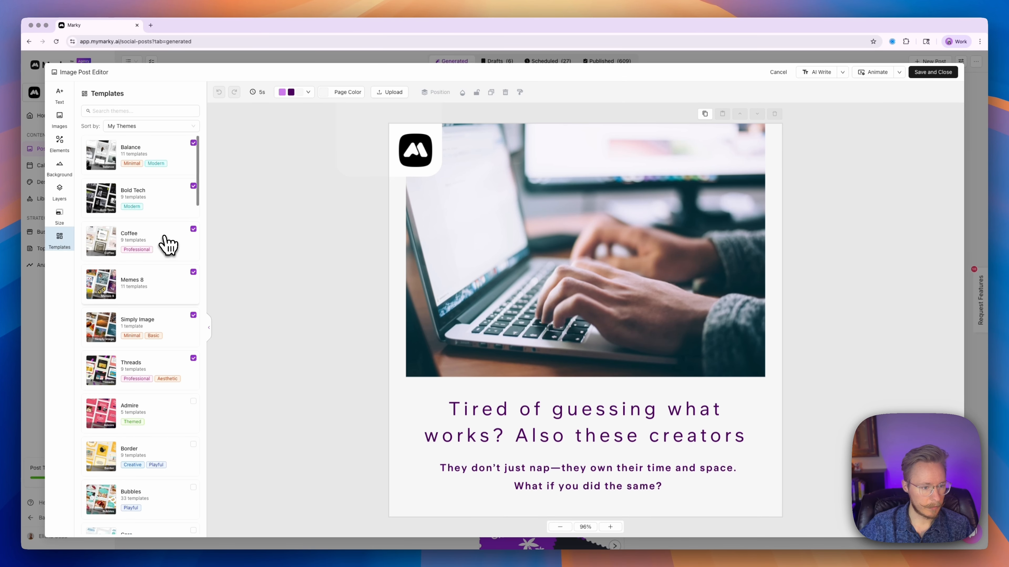
Step: Preview the Bold Tech templates, then remove Bold Tech from my themes
{"action": "left_click", "coordinate": [152, 213]}
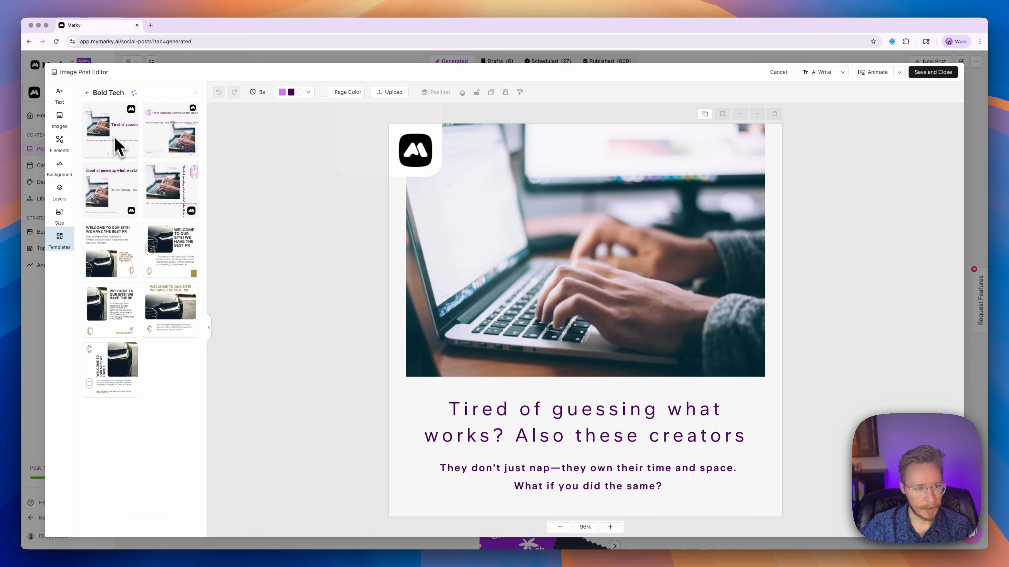
{"action": "left_click", "coordinate": [108, 98]}
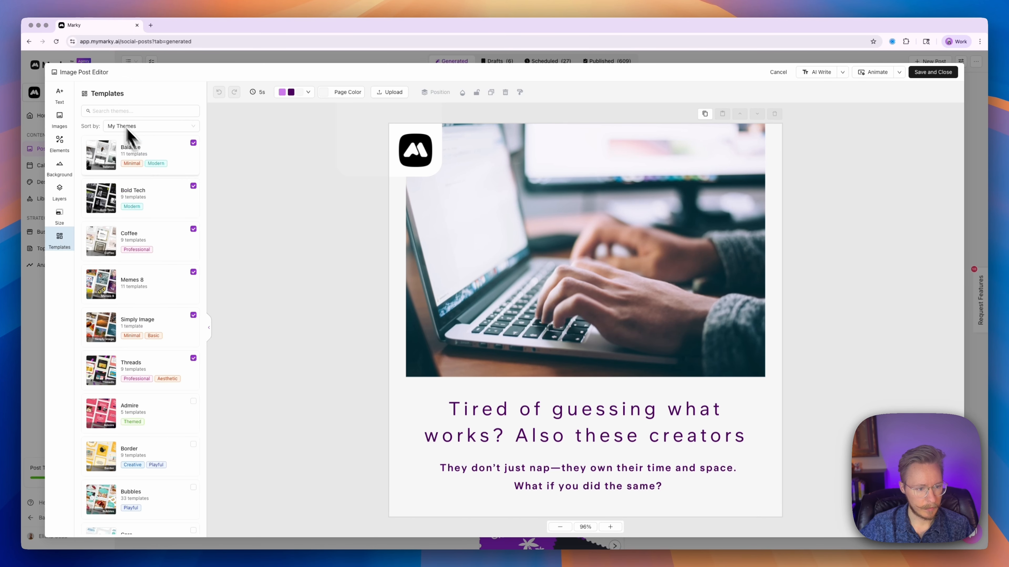
{"action": "left_click", "coordinate": [194, 186]}
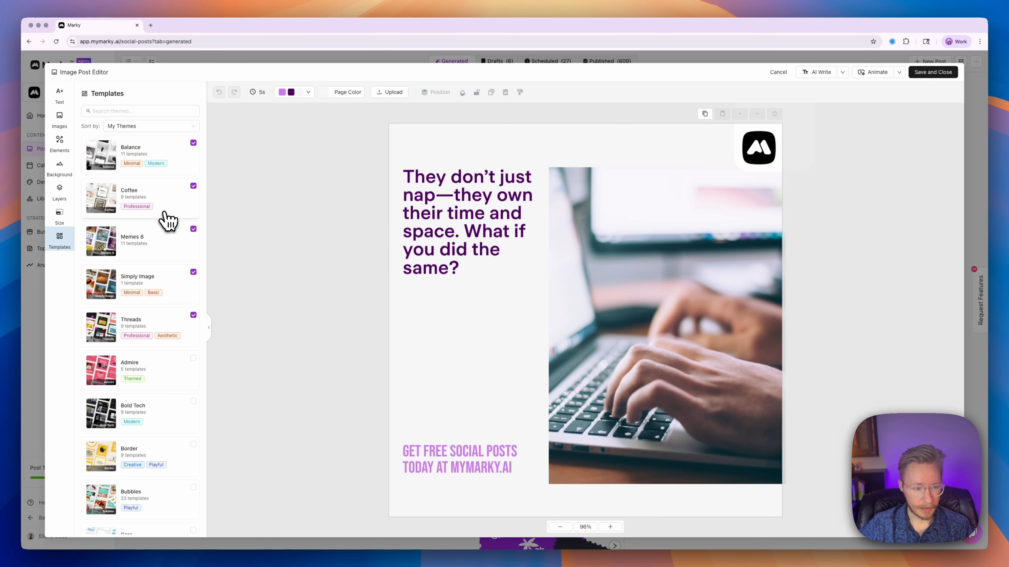
Step: Try the purple-framed, blurred-photo and photo-right Coffee layouts, then apply Balance's '+4 pages' template
{"action": "left_click", "coordinate": [167, 218]}
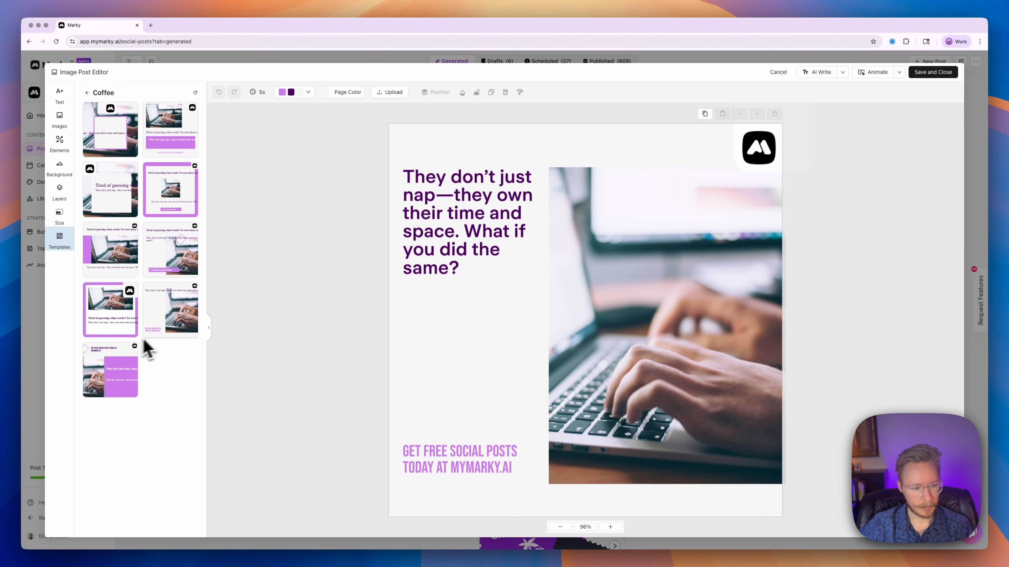
{"action": "left_click", "coordinate": [119, 326]}
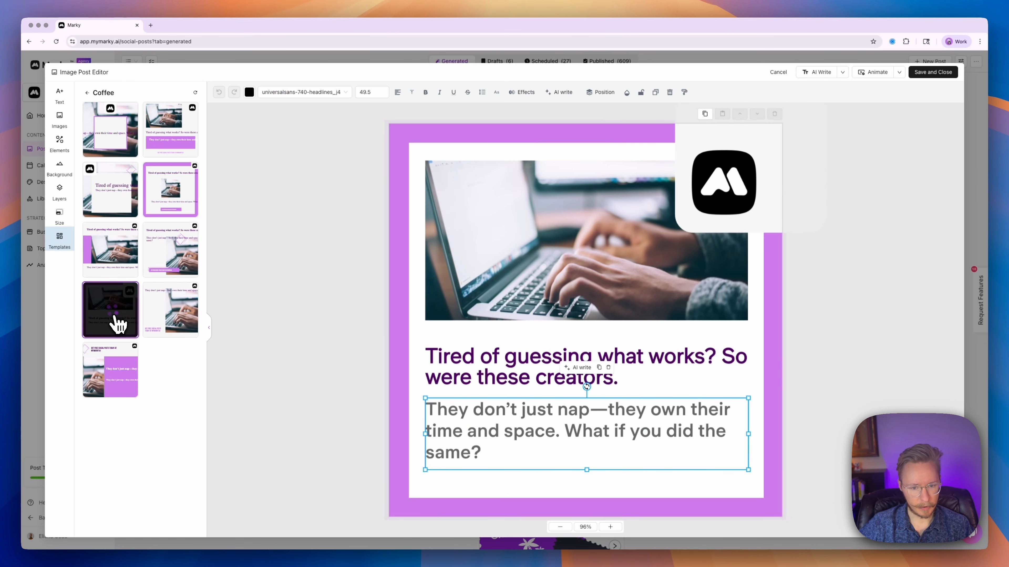
{"action": "left_click", "coordinate": [116, 134]}
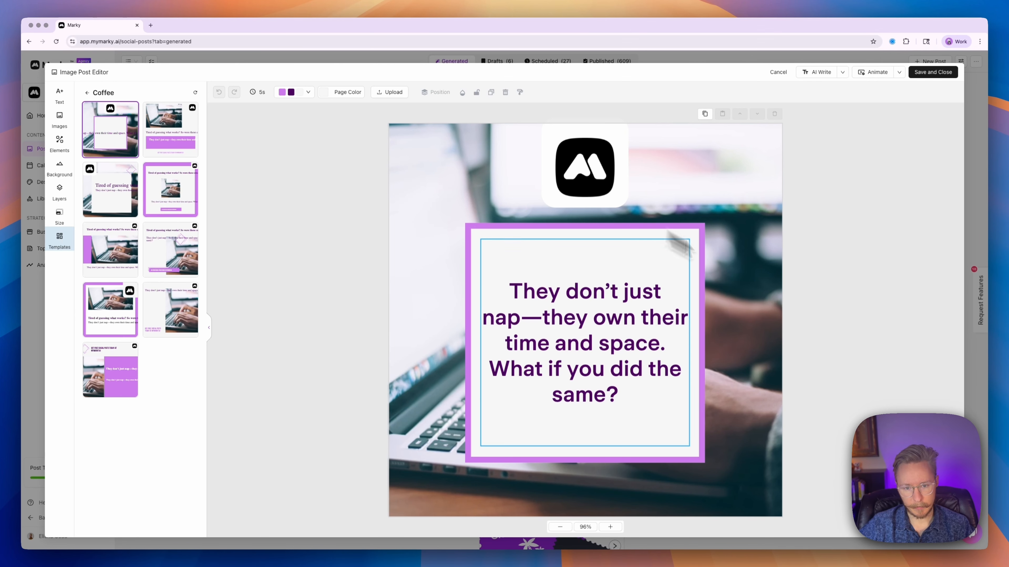
{"action": "left_click", "coordinate": [153, 264]}
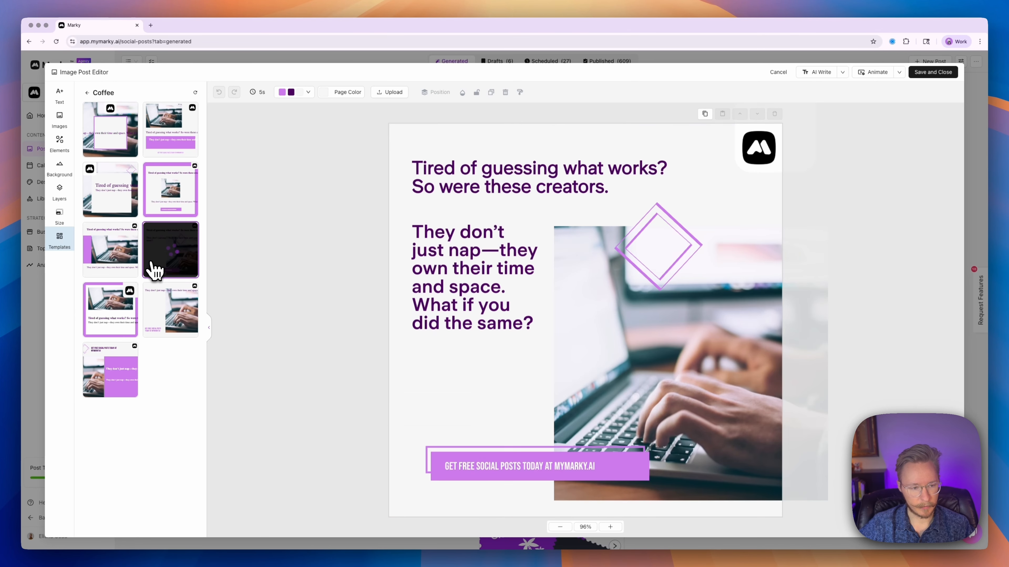
{"action": "left_click", "coordinate": [89, 92]}
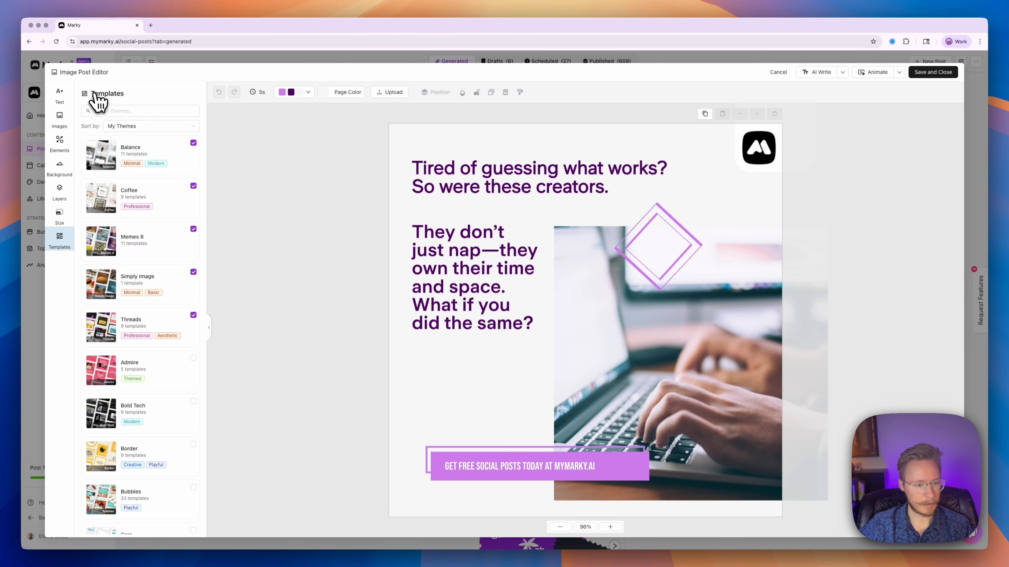
{"action": "left_click", "coordinate": [149, 219]}
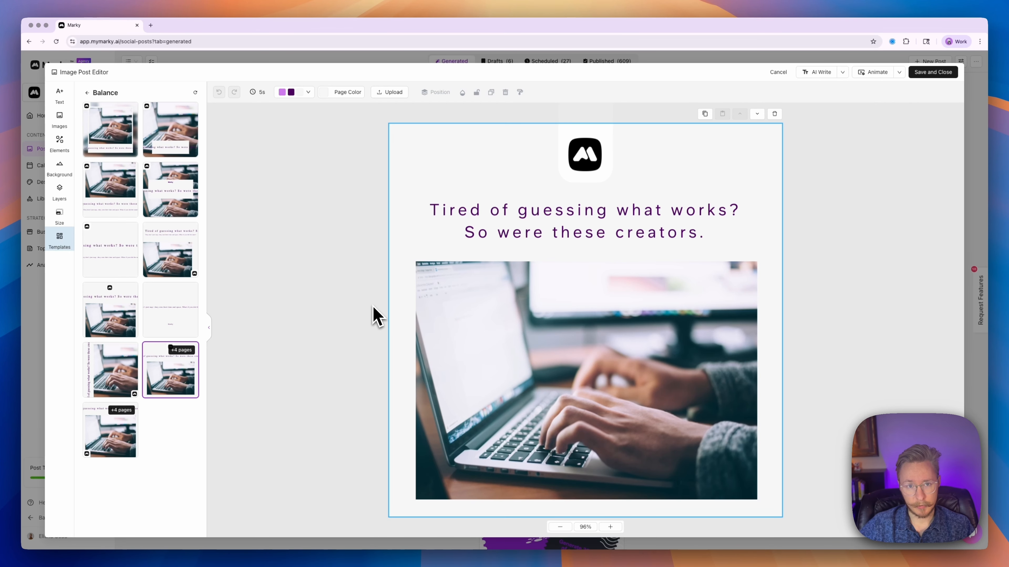
Step: Scroll through the carousel, selecting the page 2 and page 3 headlines, then return to page 1
{"action": "scroll", "coordinate": [375, 316], "scroll_direction": "down", "scroll_amount": 10}
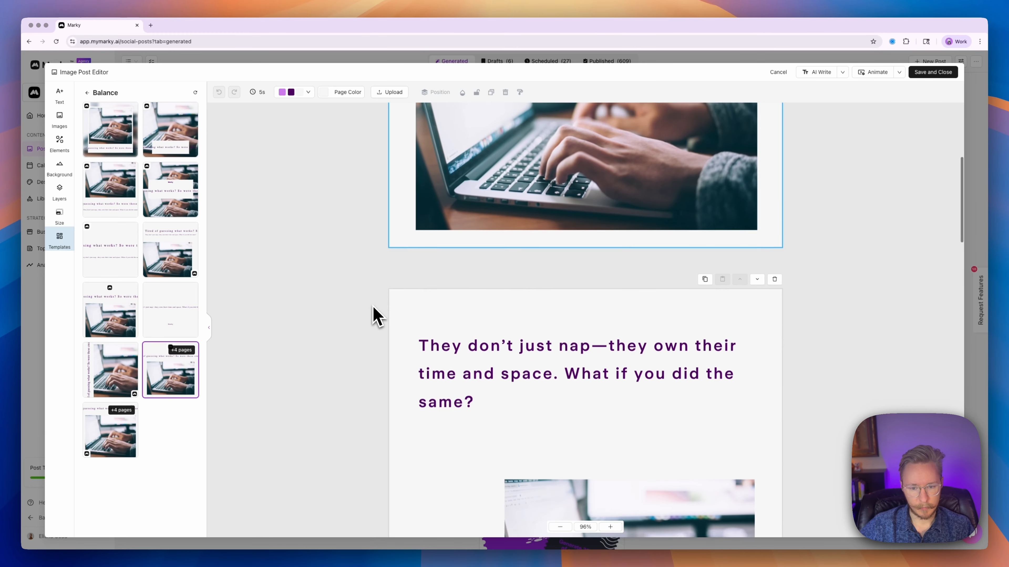
{"action": "left_click", "coordinate": [500, 215]}
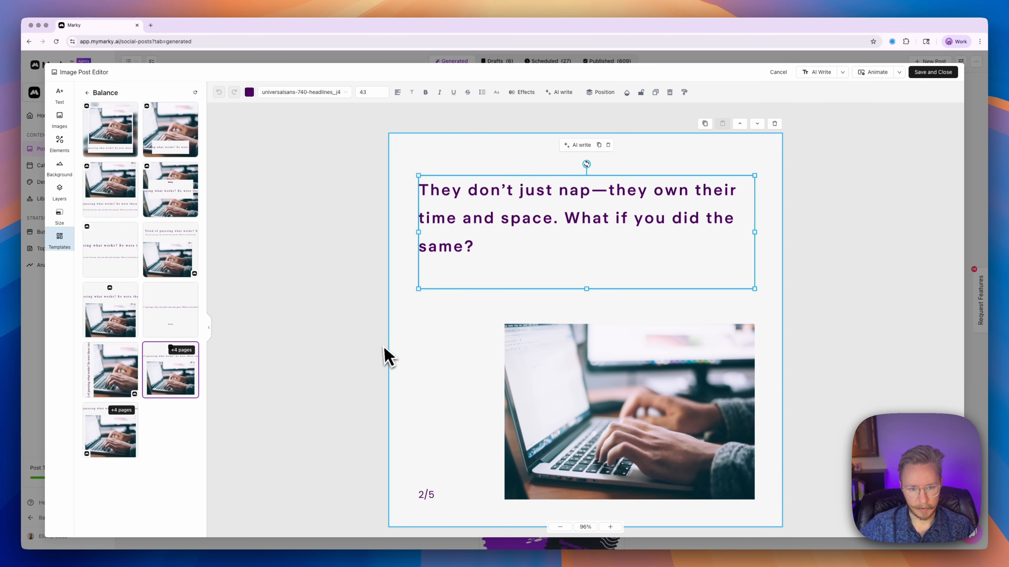
{"action": "scroll", "coordinate": [383, 353], "scroll_direction": "down", "scroll_amount": 10}
{"action": "left_click", "coordinate": [462, 286]}
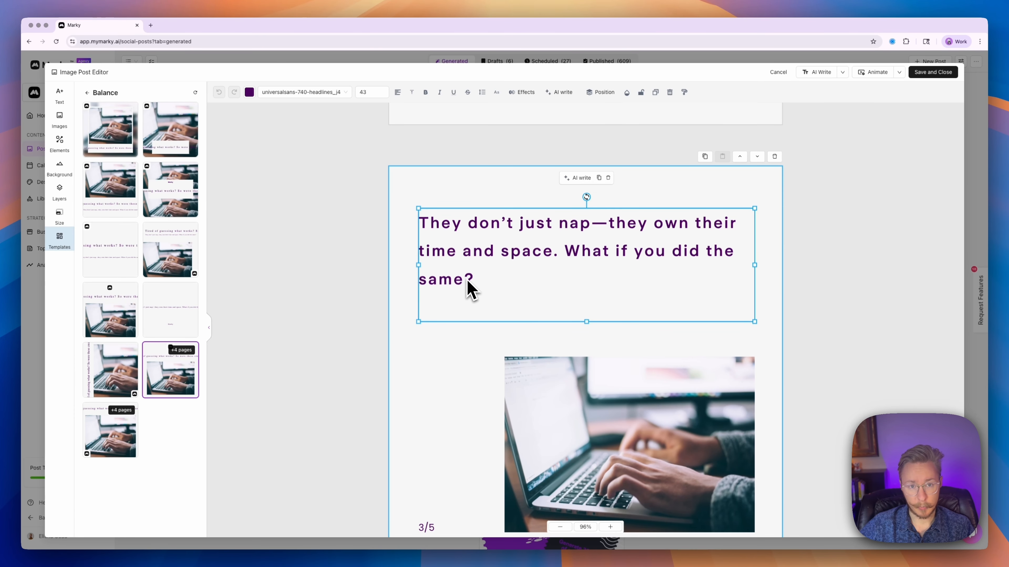
{"action": "scroll", "coordinate": [466, 284], "scroll_direction": "down", "scroll_amount": 20}
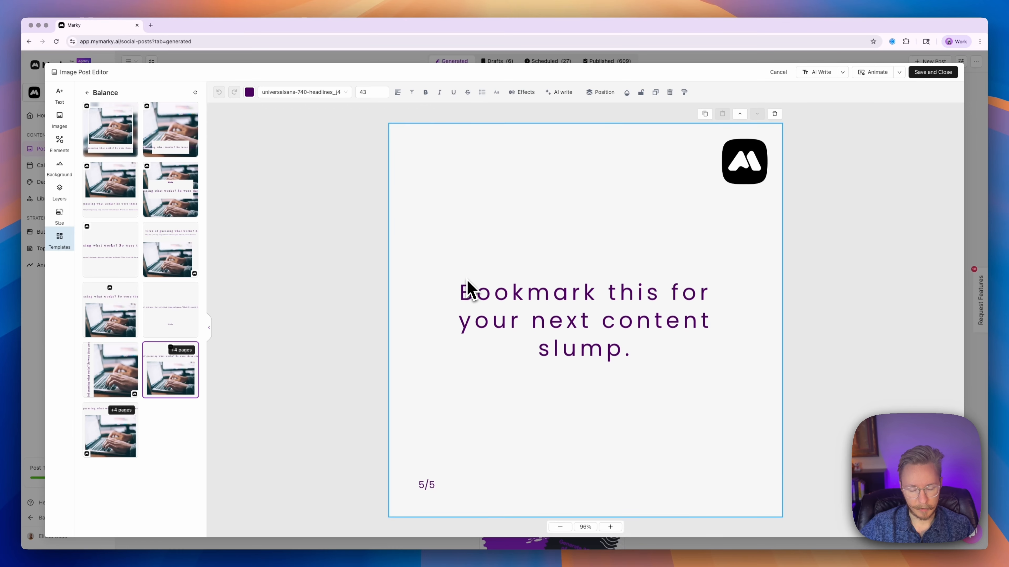
{"action": "scroll", "coordinate": [466, 288], "scroll_direction": "up", "scroll_amount": 20}
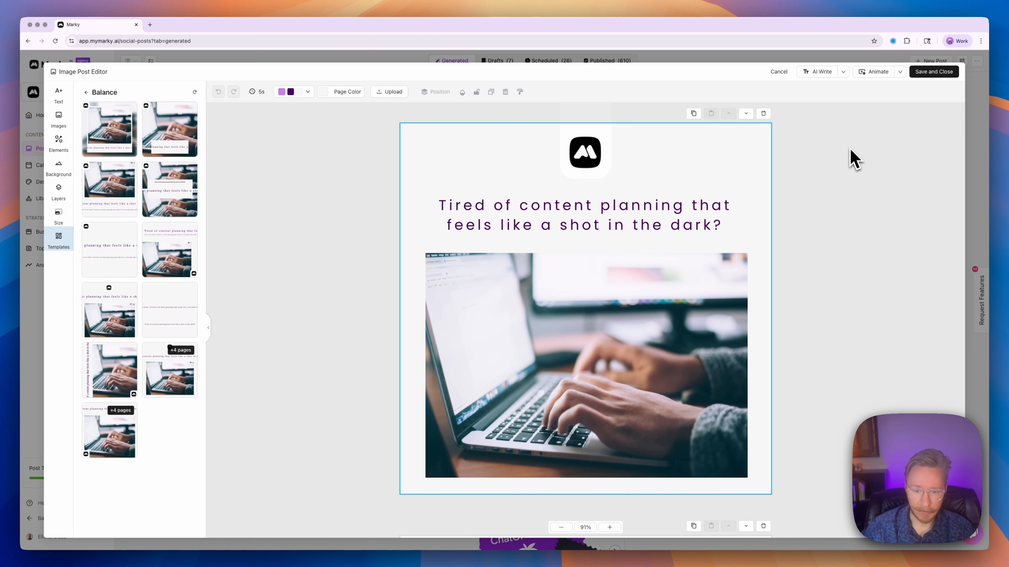
Step: Review all five carousel pages from the page 1 headline down, then Save and Close
{"action": "left_click", "coordinate": [689, 204]}
{"action": "scroll", "coordinate": [862, 227], "scroll_direction": "down", "scroll_amount": 1}
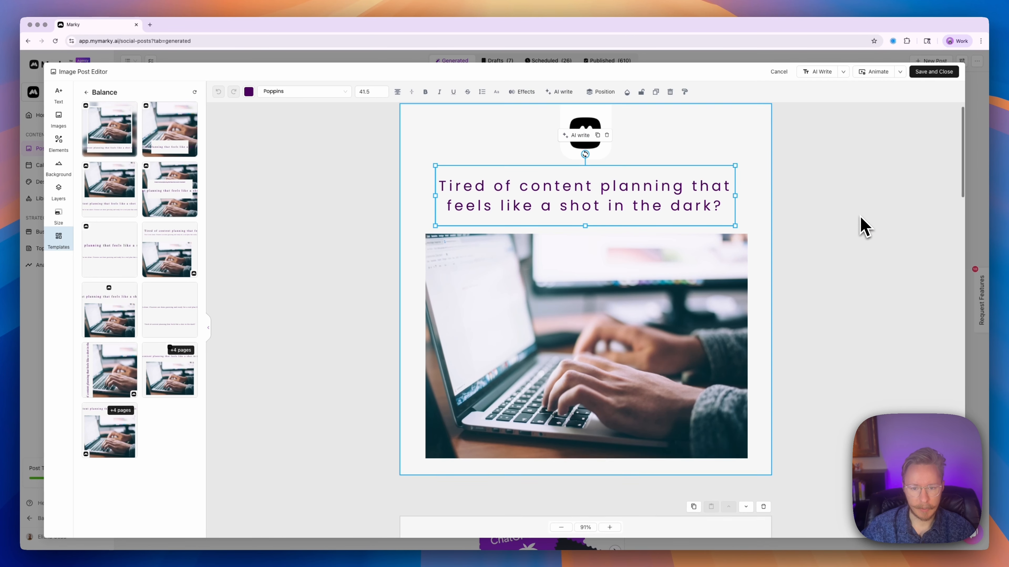
{"action": "scroll", "coordinate": [862, 225], "scroll_direction": "down", "scroll_amount": 10}
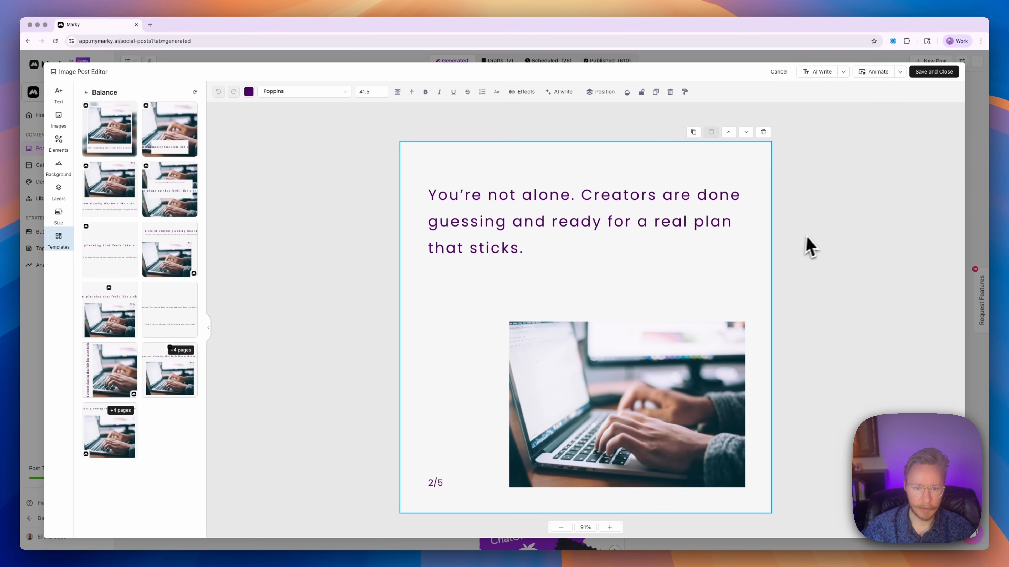
{"action": "scroll", "coordinate": [807, 238], "scroll_direction": "down", "scroll_amount": 10}
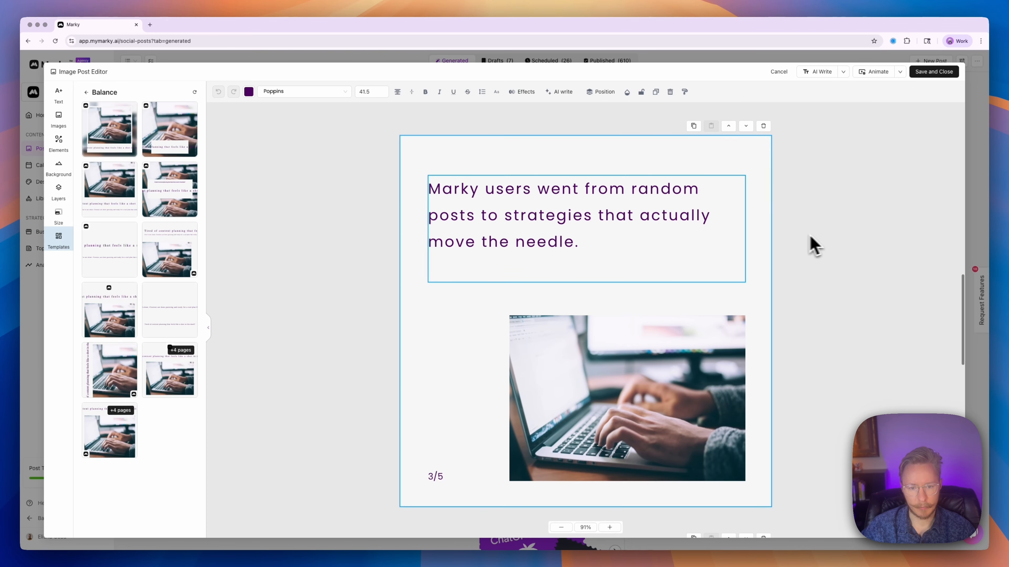
{"action": "scroll", "coordinate": [817, 236], "scroll_direction": "down", "scroll_amount": 10}
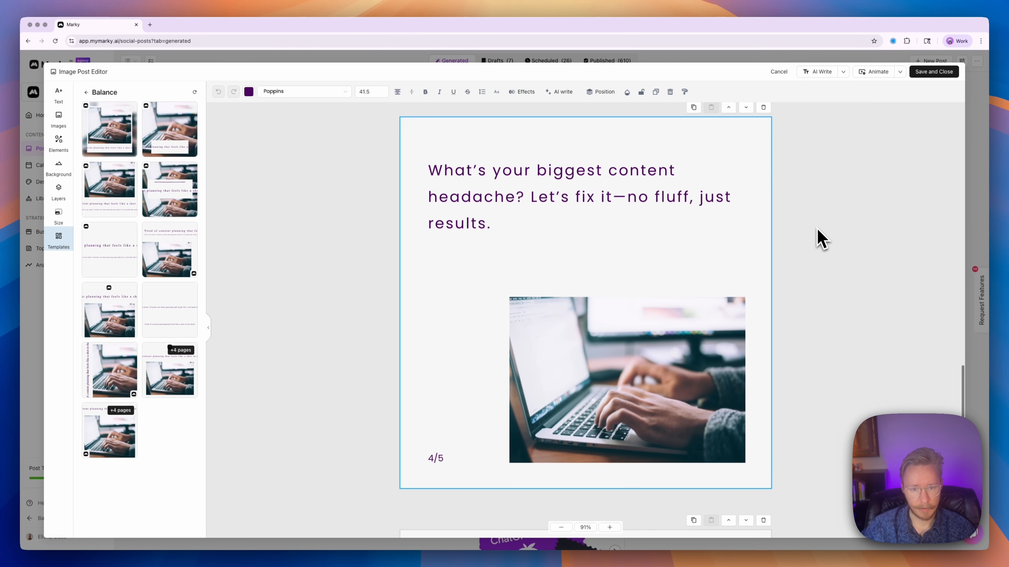
{"action": "scroll", "coordinate": [820, 240], "scroll_direction": "down", "scroll_amount": 10}
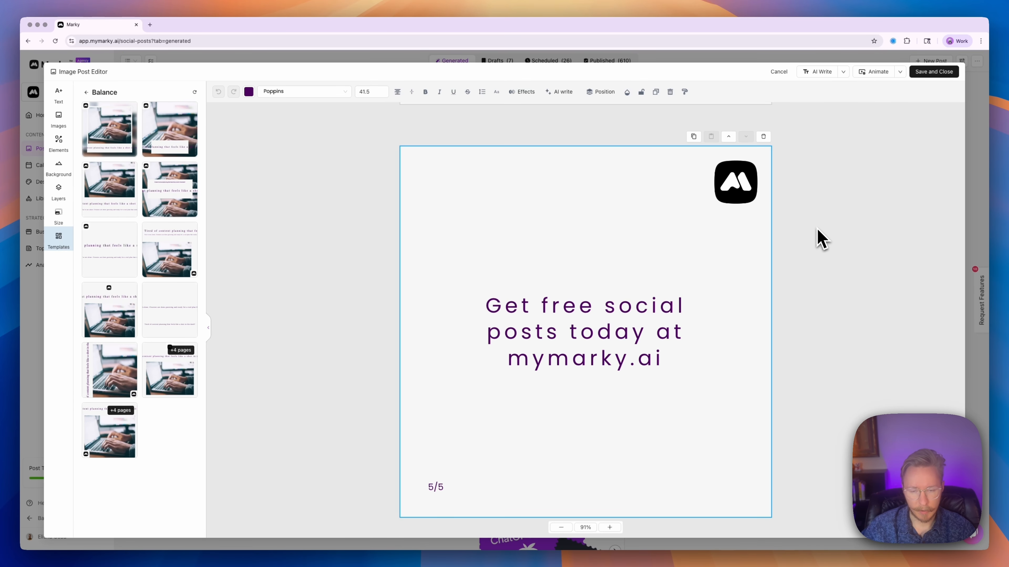
{"action": "left_click", "coordinate": [934, 73]}
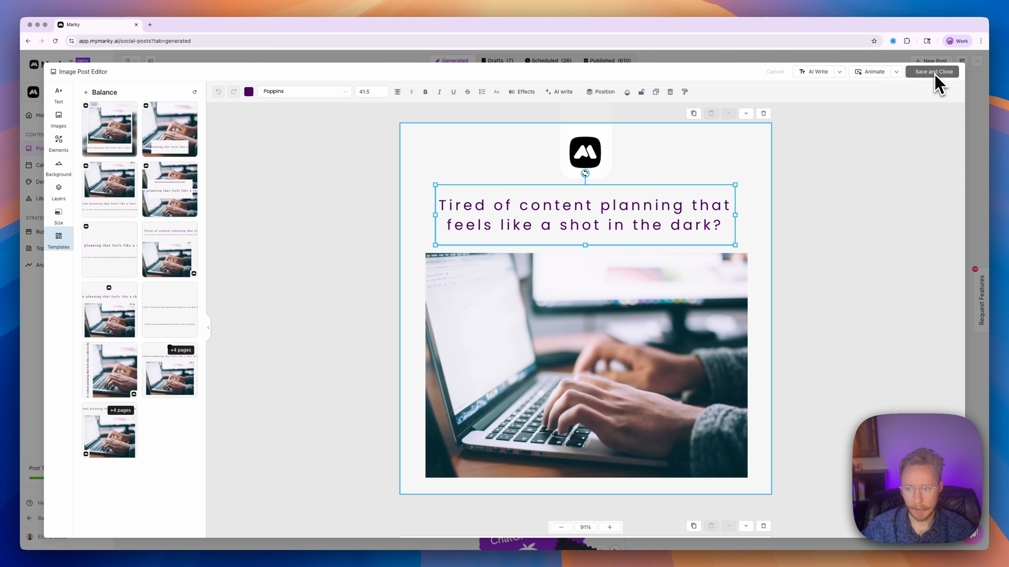